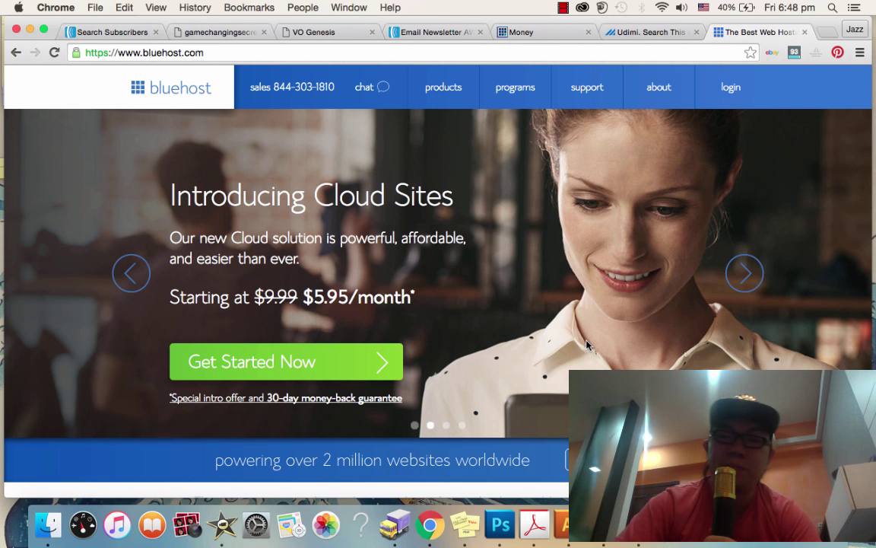
Open a new Chrome window from the File menu and load wordpress.com.
click(95, 6)
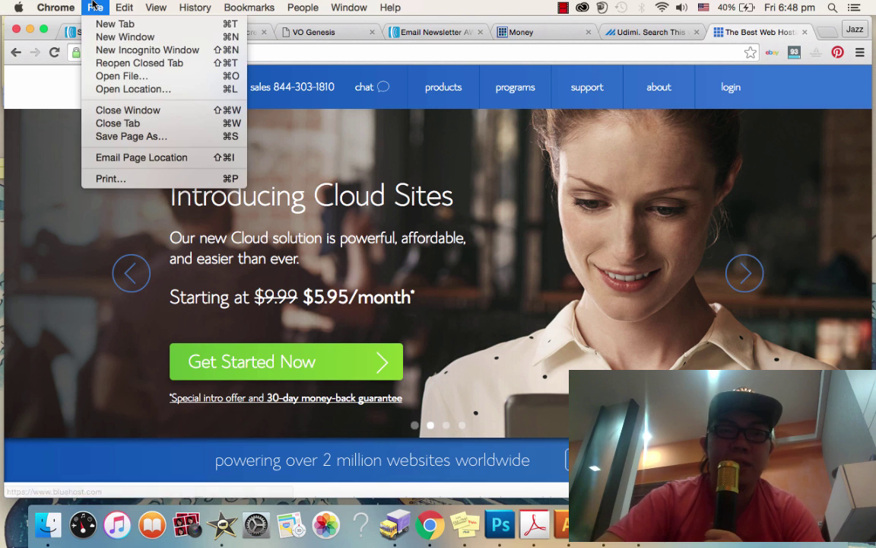
click(105, 37)
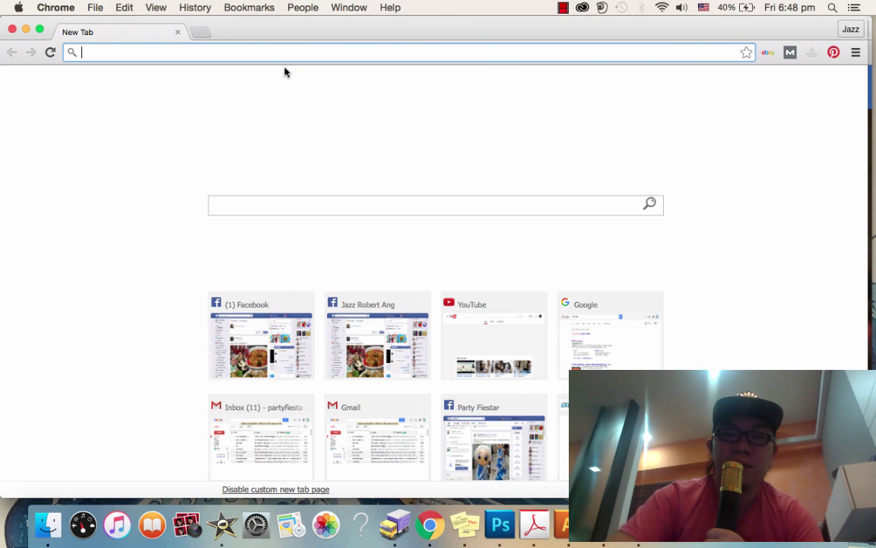
text(wordpress.com)
key(Return)
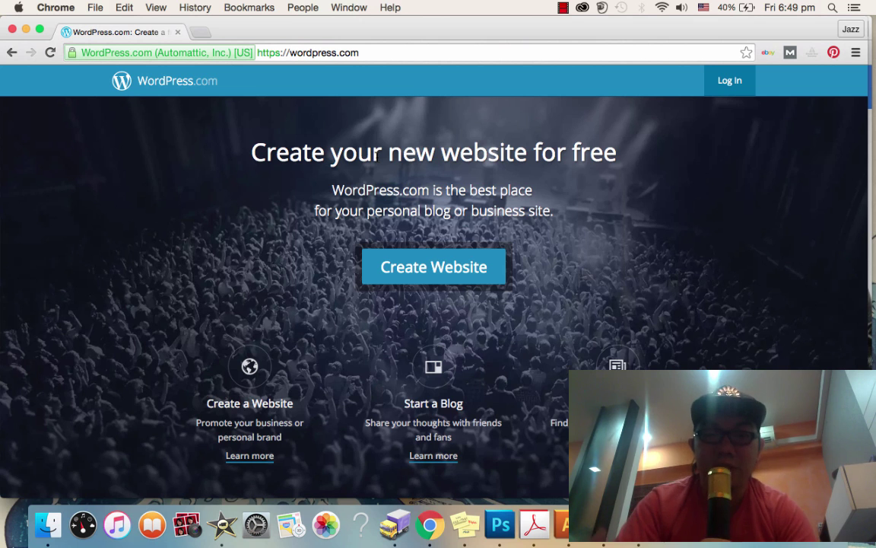
Start WordPress.com's Create Website flow up to the theme list, then close that window.
click(430, 268)
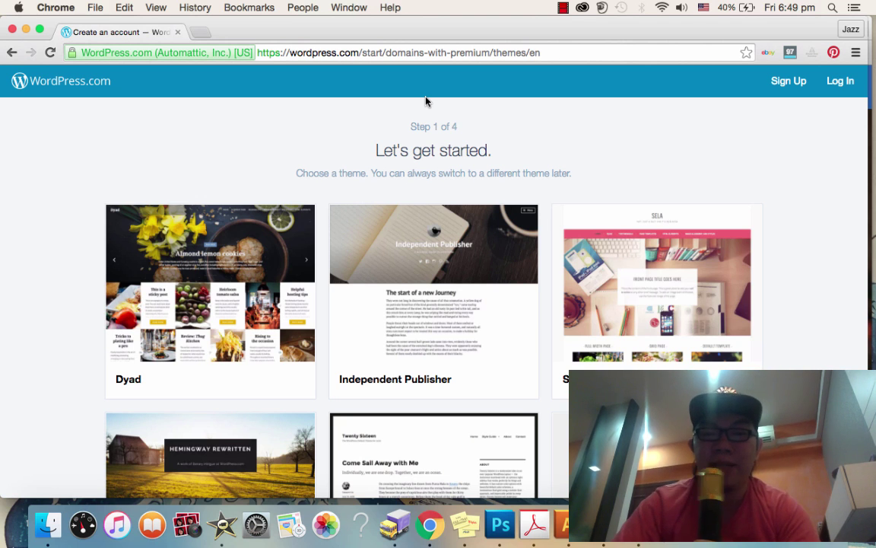
click(10, 29)
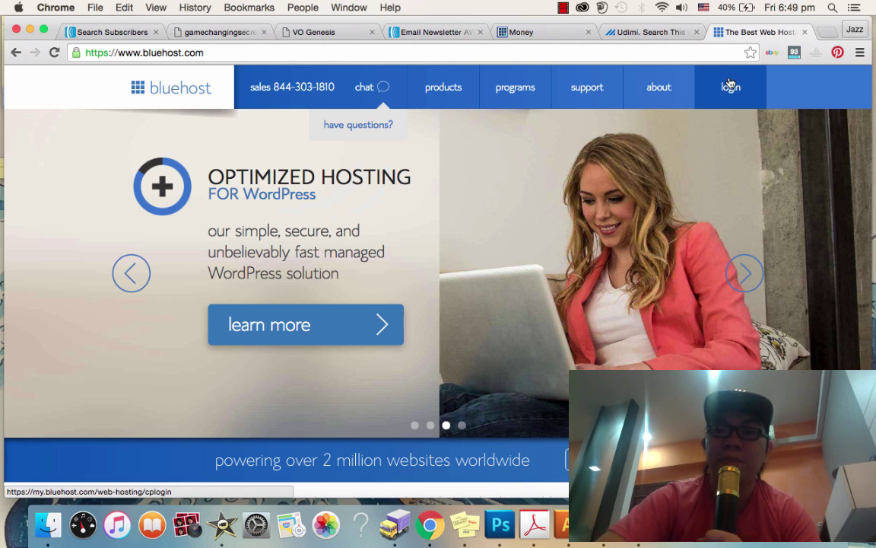
Sign in to the Bluehost hosting control panel with the account's domain and password.
click(731, 85)
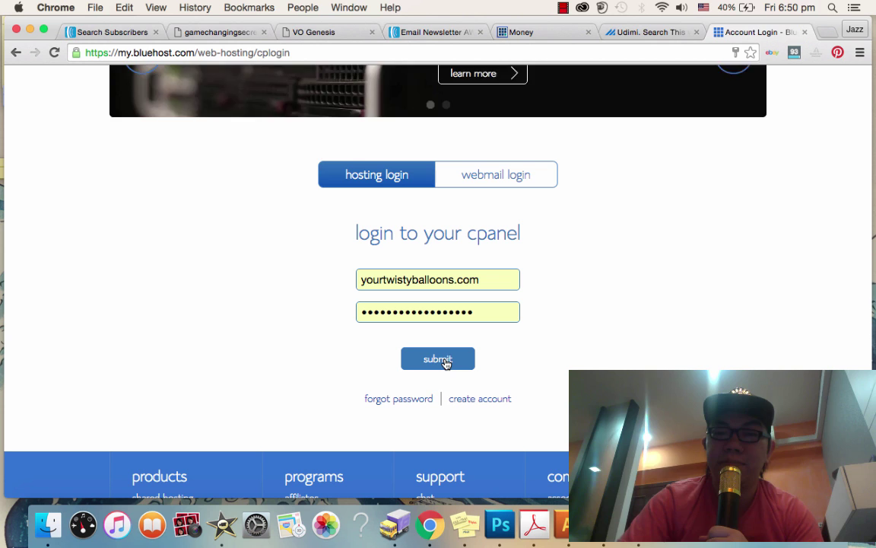
click(447, 363)
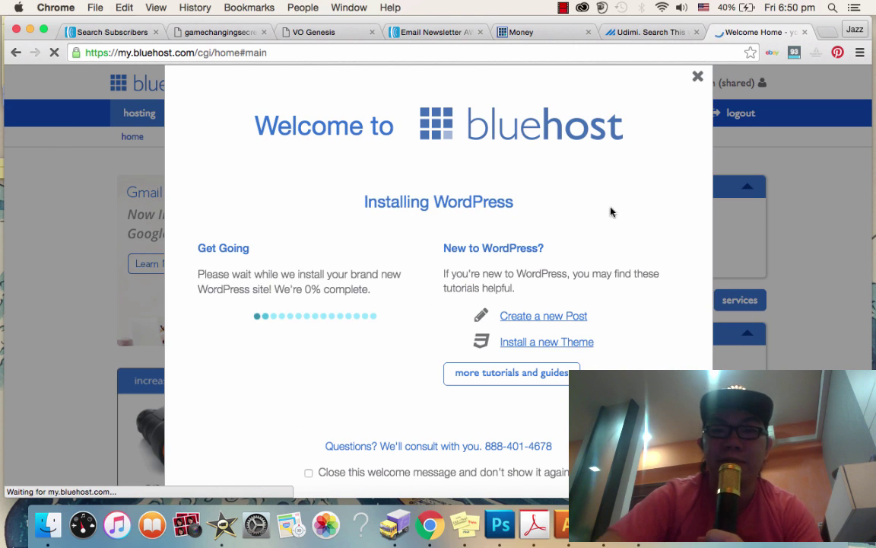
Close the Installing WordPress modal and the Welcome to bluehost popup.
click(697, 76)
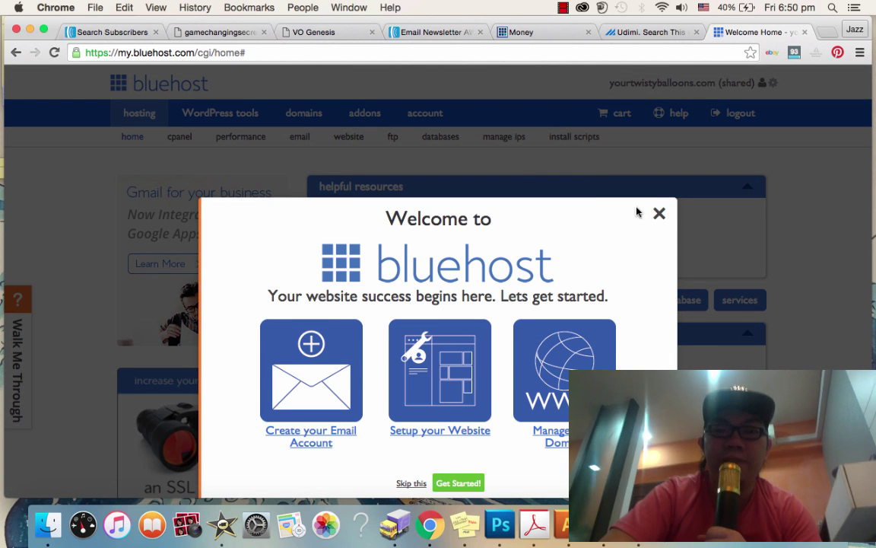
click(658, 216)
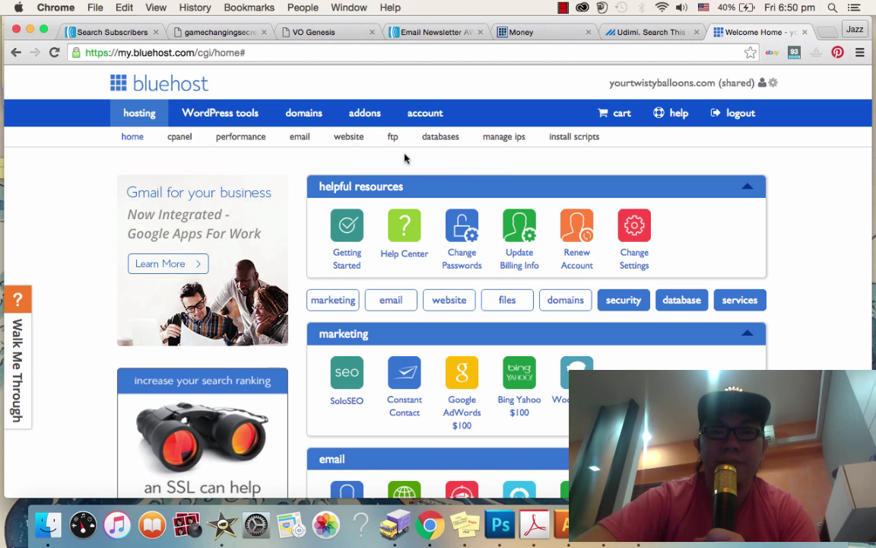
Search domains for jazzjazzjazz.com and review the taken result with alternatives like .co and .us.
click(307, 113)
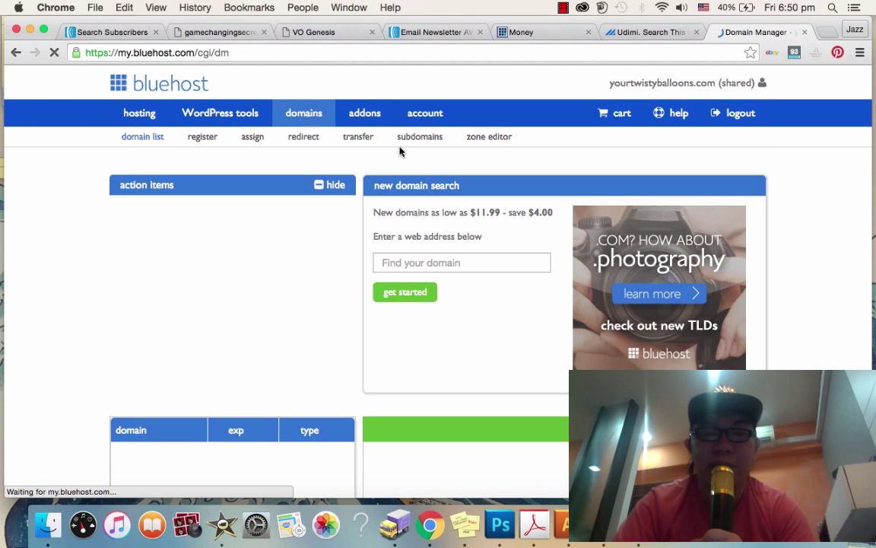
click(472, 264)
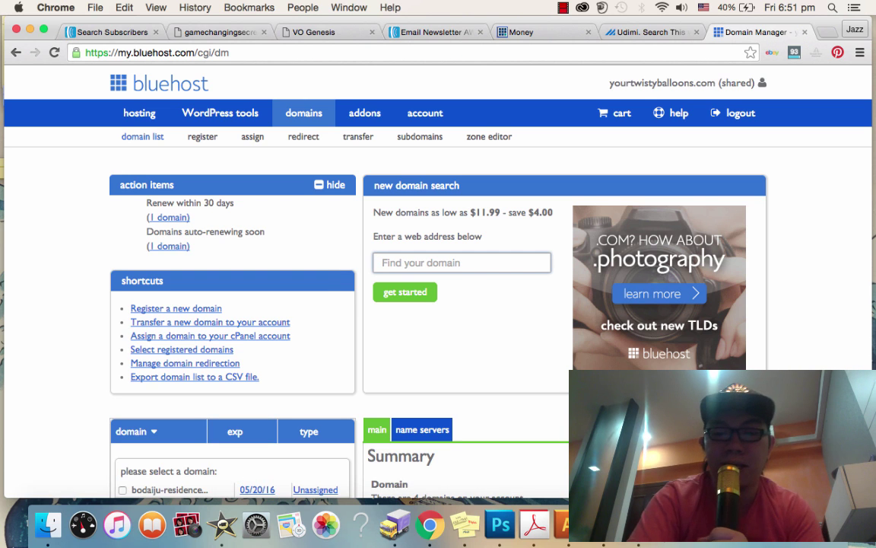
text(jazz)
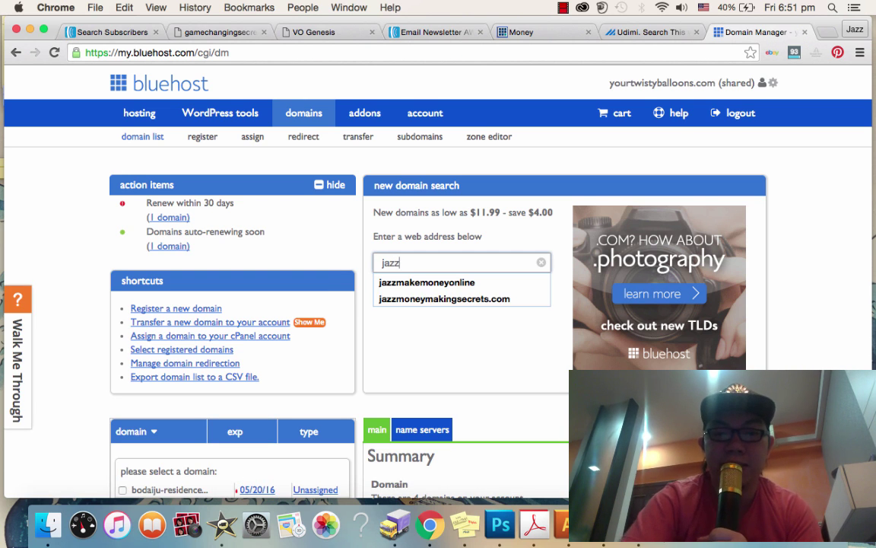
text(jazzjazzja)
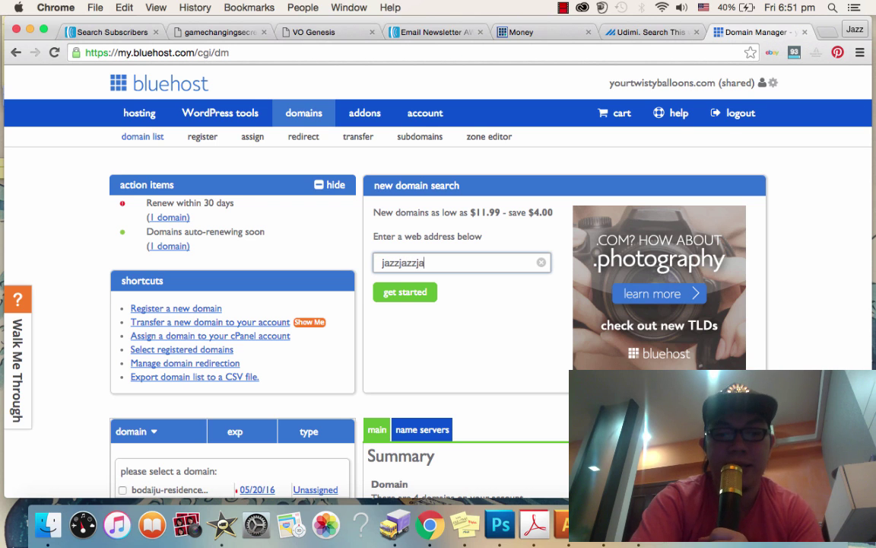
text(zz.c)
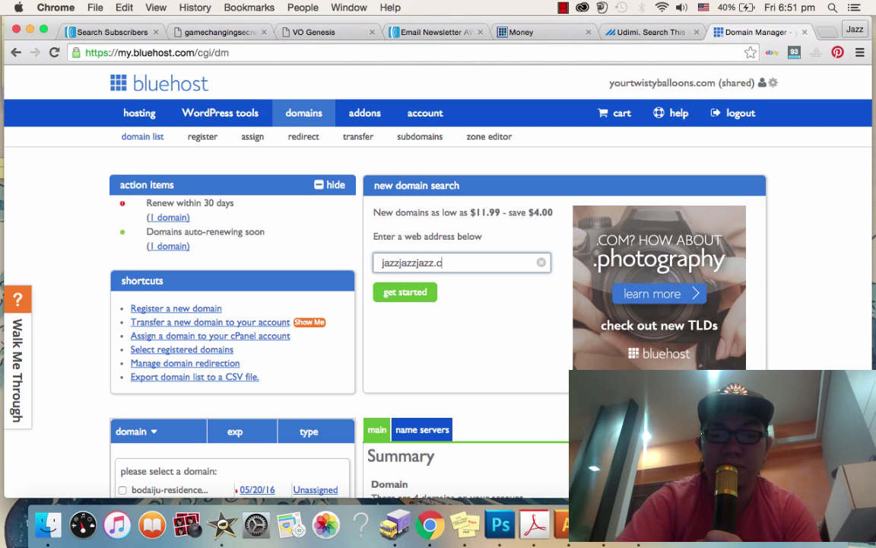
text(om)
click(411, 292)
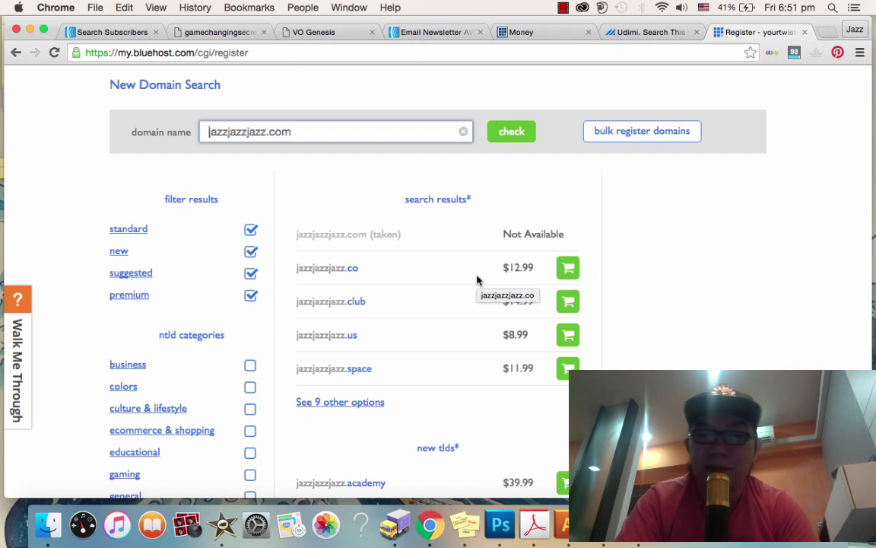
scroll(477, 280, up, 3)
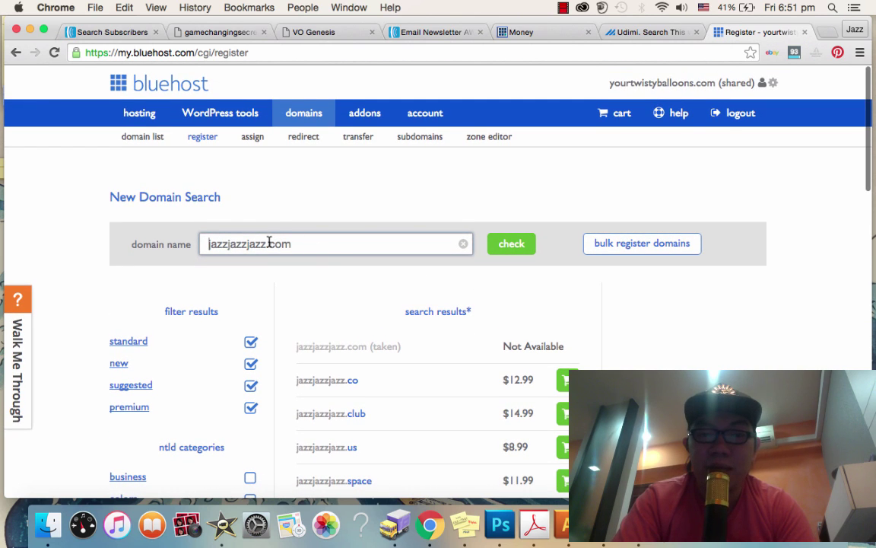
scroll(344, 301, down, 10)
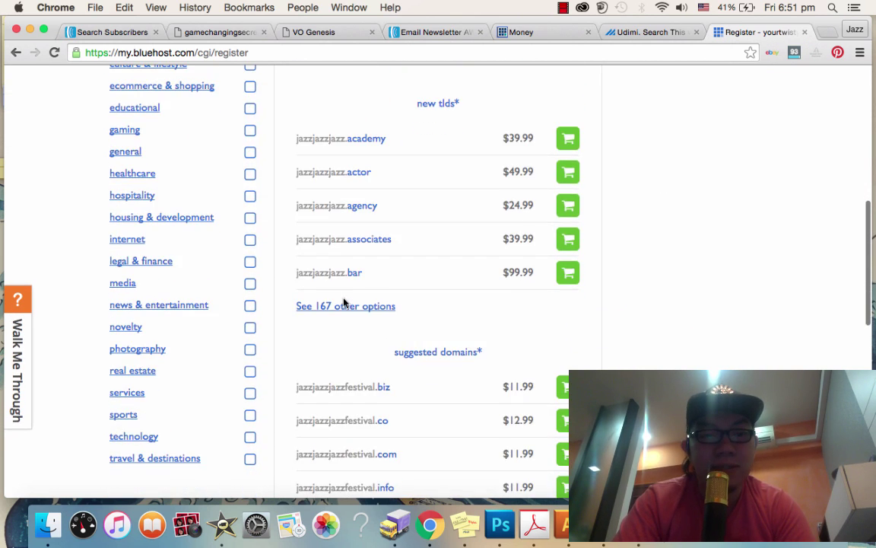
scroll(344, 303, up, 10)
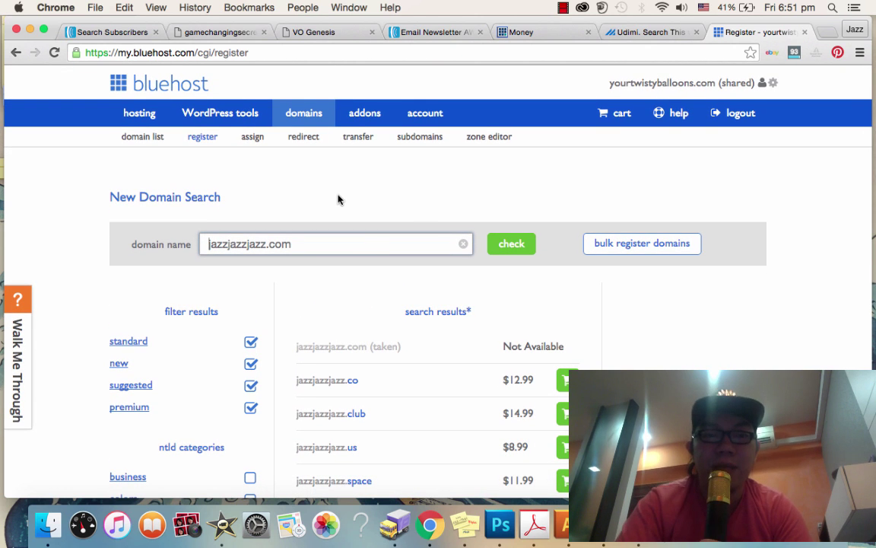
Close the welcome popup on hosting home and launch Install WordPress from the website tools.
scroll(489, 189, down, 6)
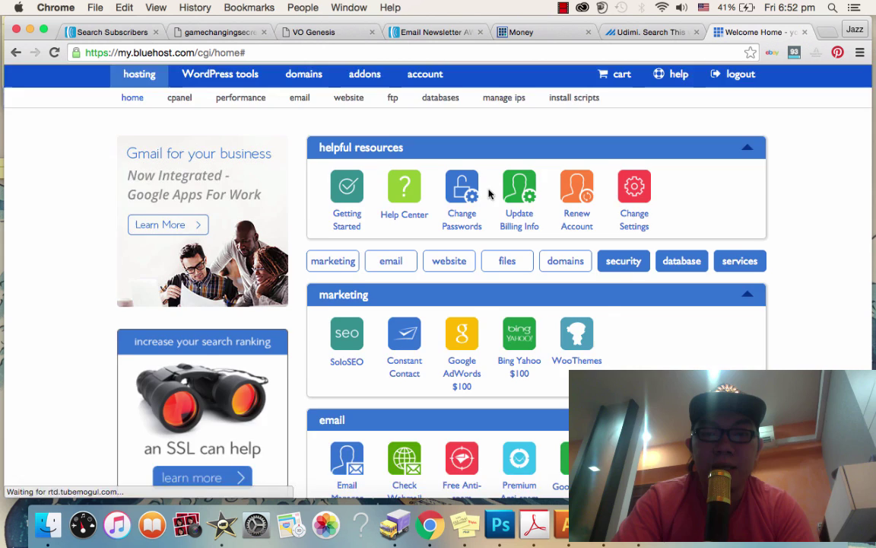
scroll(489, 191, down, 3)
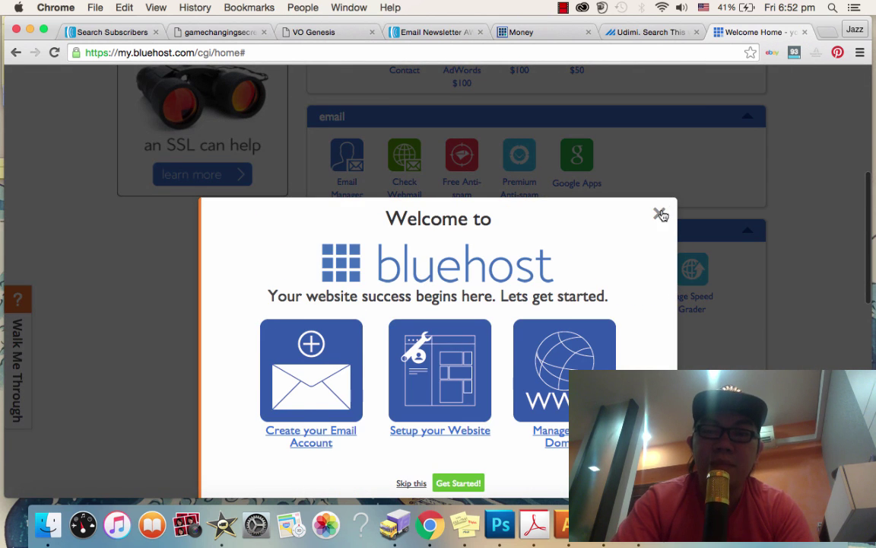
click(659, 213)
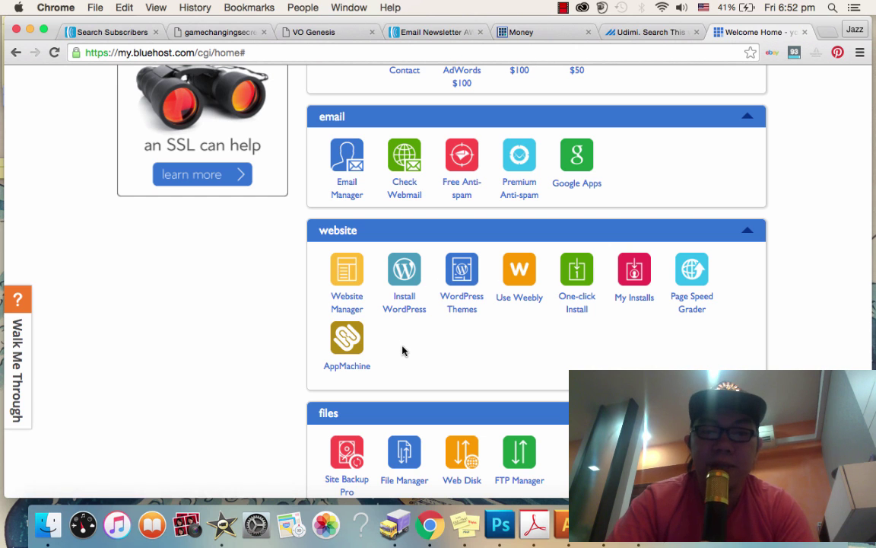
click(401, 309)
scroll(454, 313, down, 1)
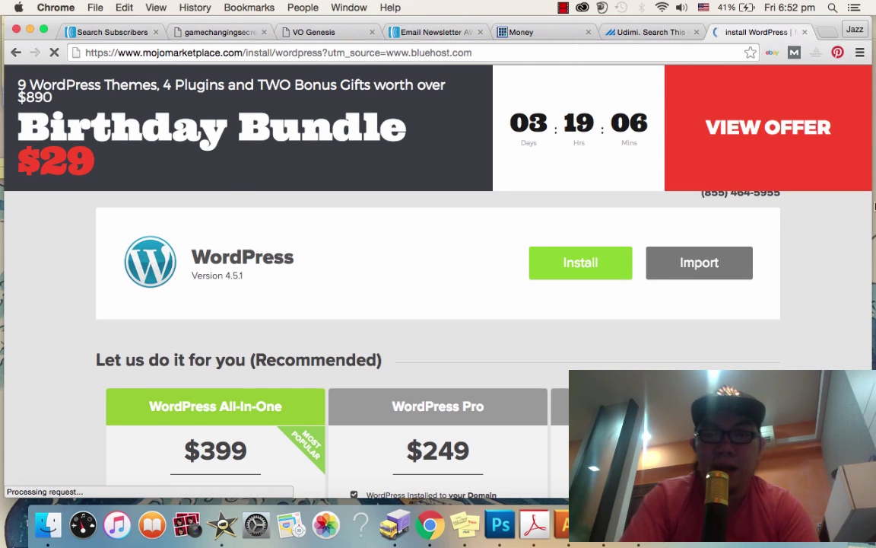
scroll(226, 180, down, 3)
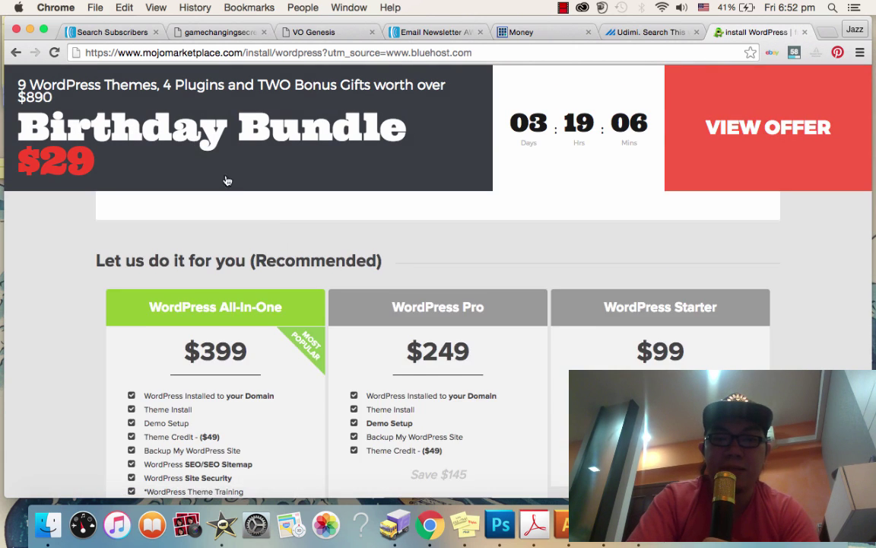
scroll(290, 241, down, 3)
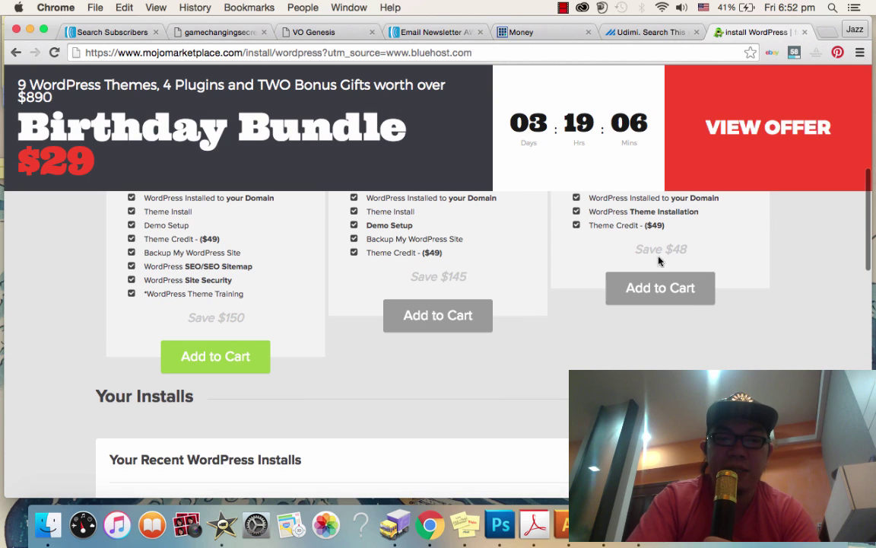
scroll(308, 376, up, 6)
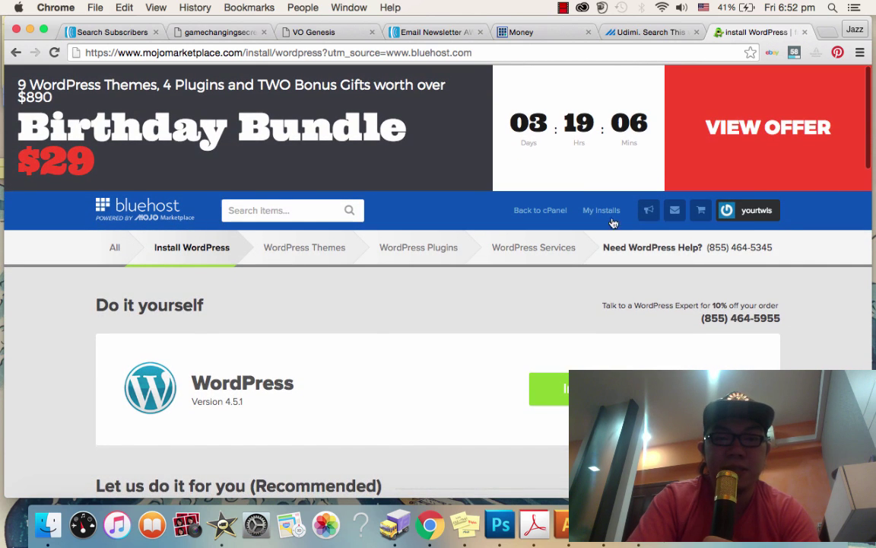
scroll(551, 257, down, 7)
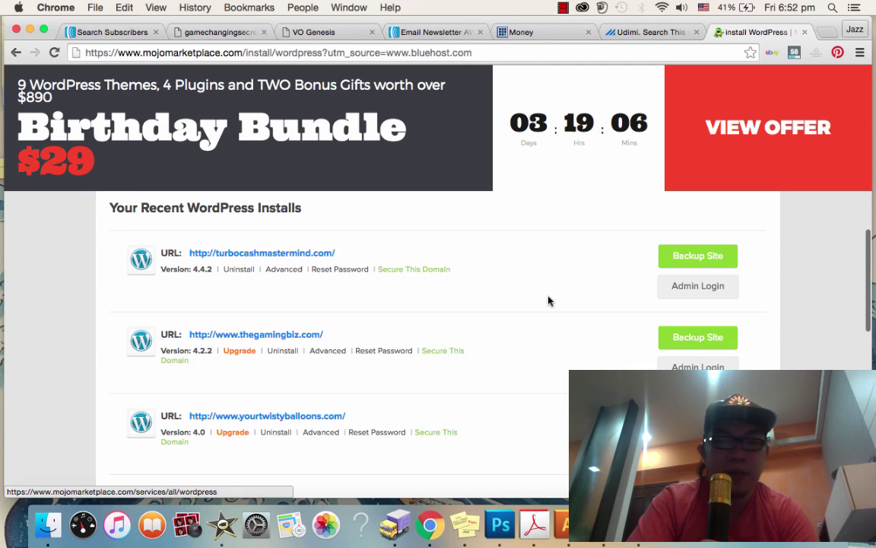
scroll(549, 301, up, 8)
scroll(549, 301, down, 8)
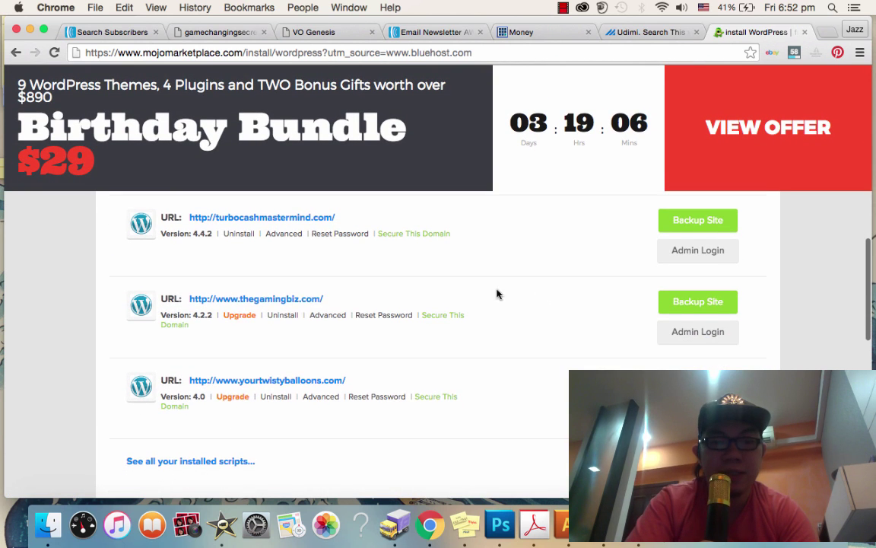
scroll(104, 350, up, 3)
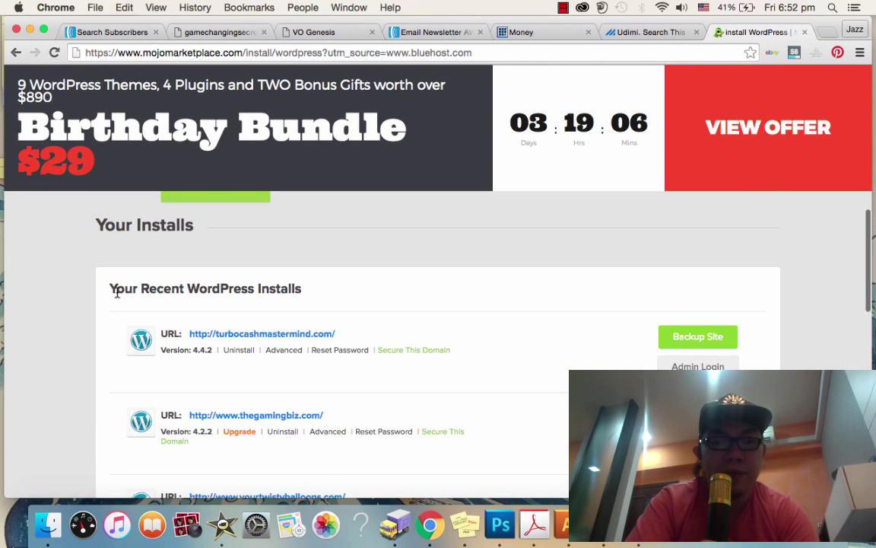
scroll(116, 294, down, 1)
scroll(332, 309, down, 4)
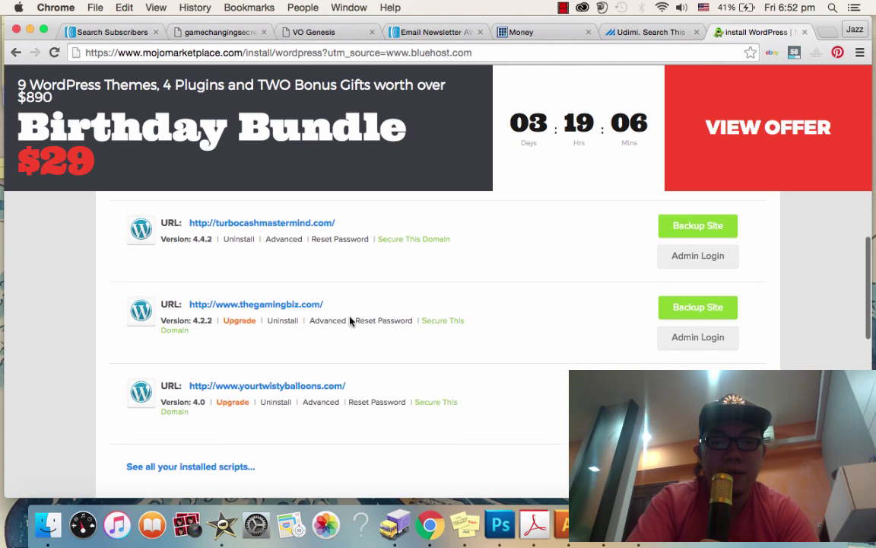
scroll(281, 327, up, 10)
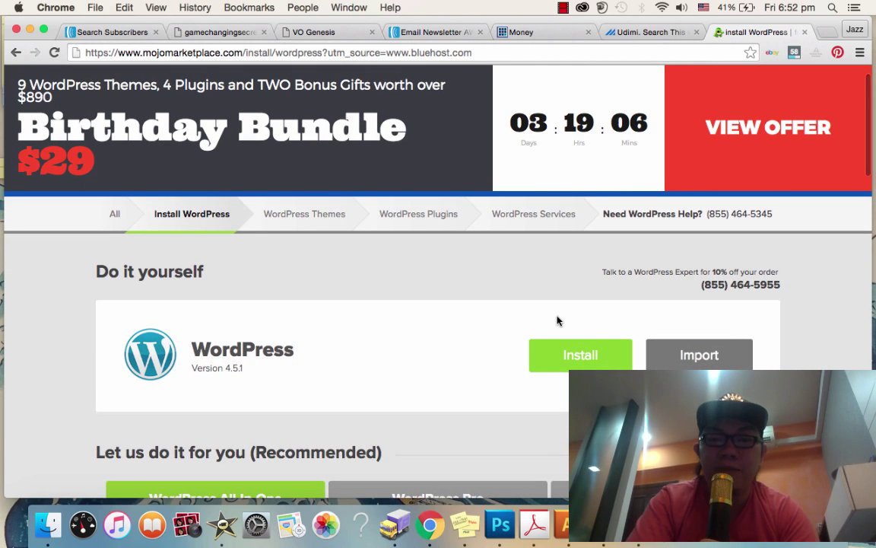
click(586, 352)
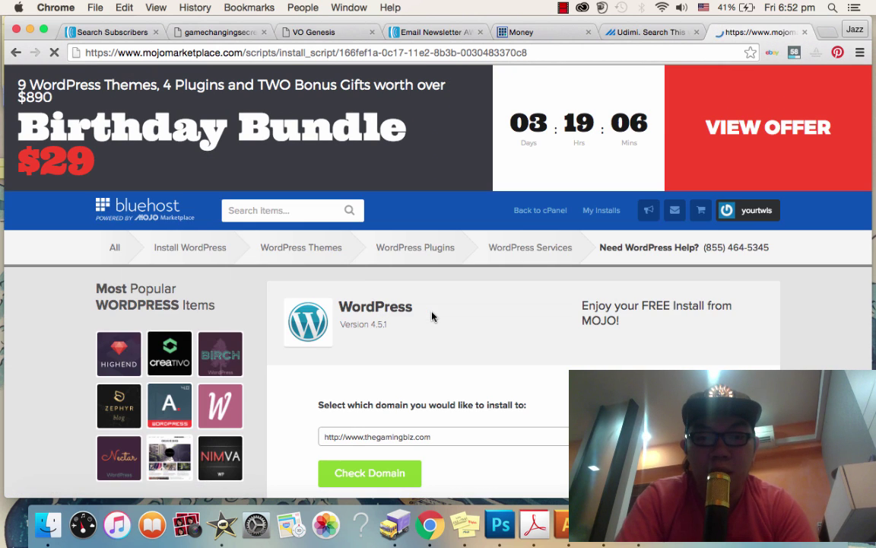
scroll(434, 322, down, 3)
click(435, 324)
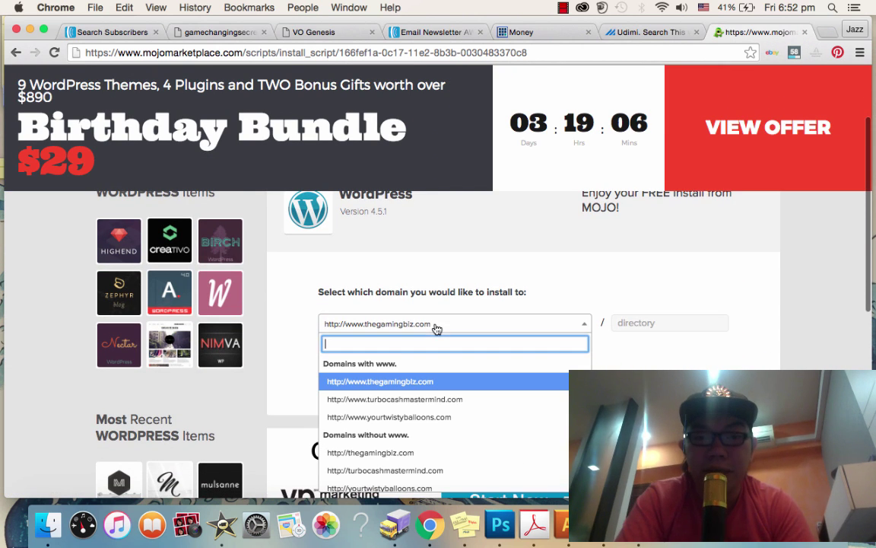
scroll(457, 399, down, 1)
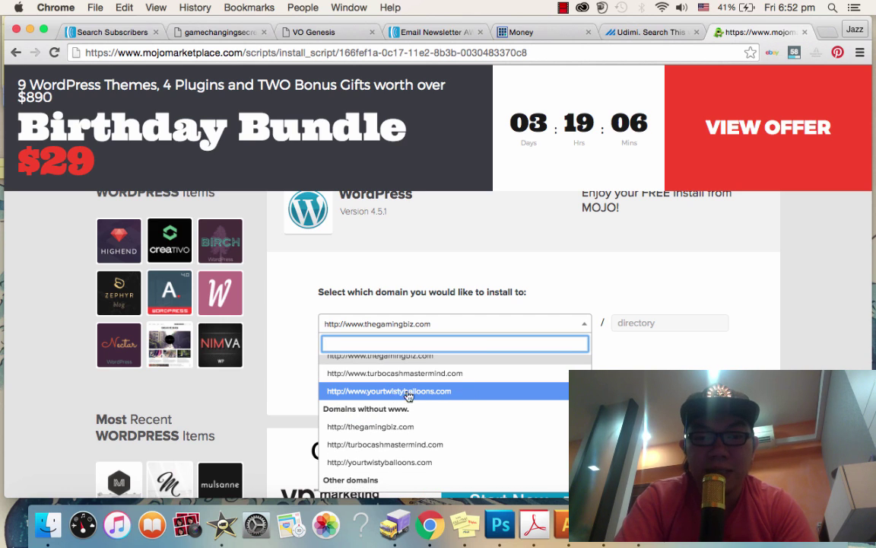
scroll(365, 377, up, 1)
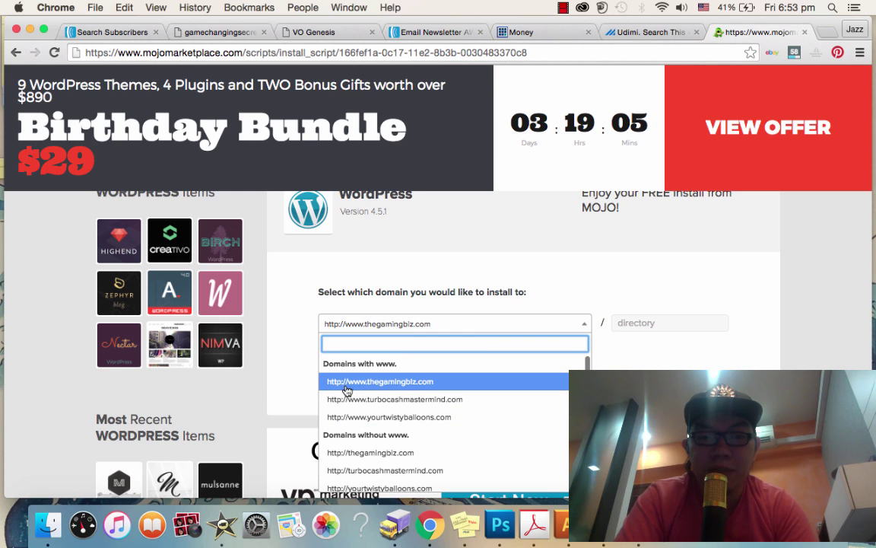
scroll(364, 391, down, 3)
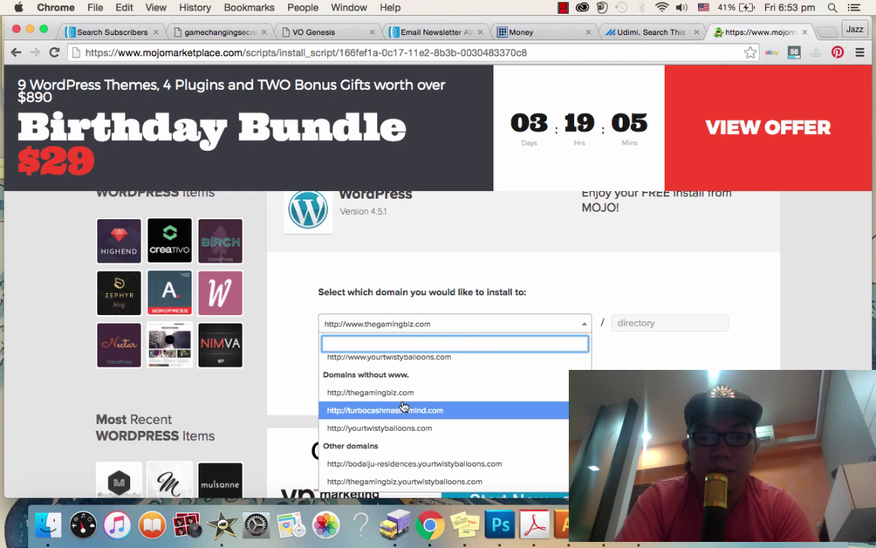
scroll(394, 412, up, 3)
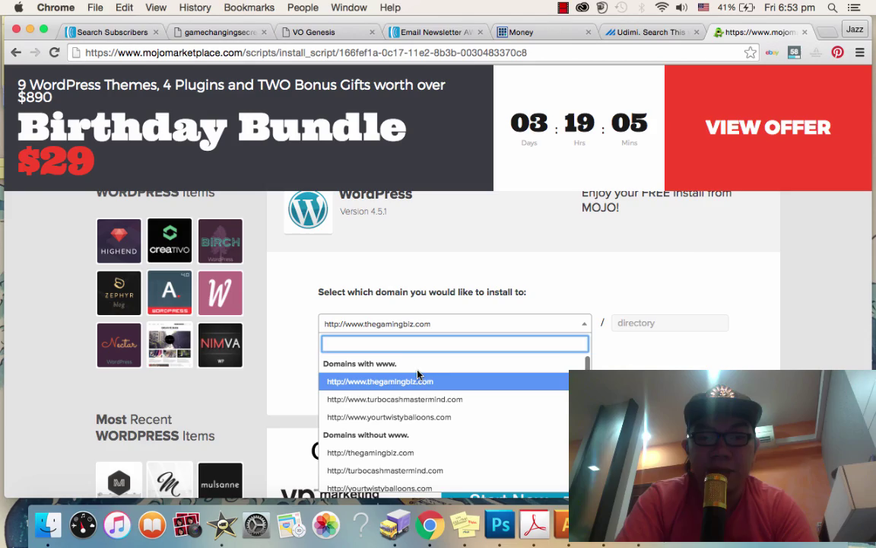
click(684, 254)
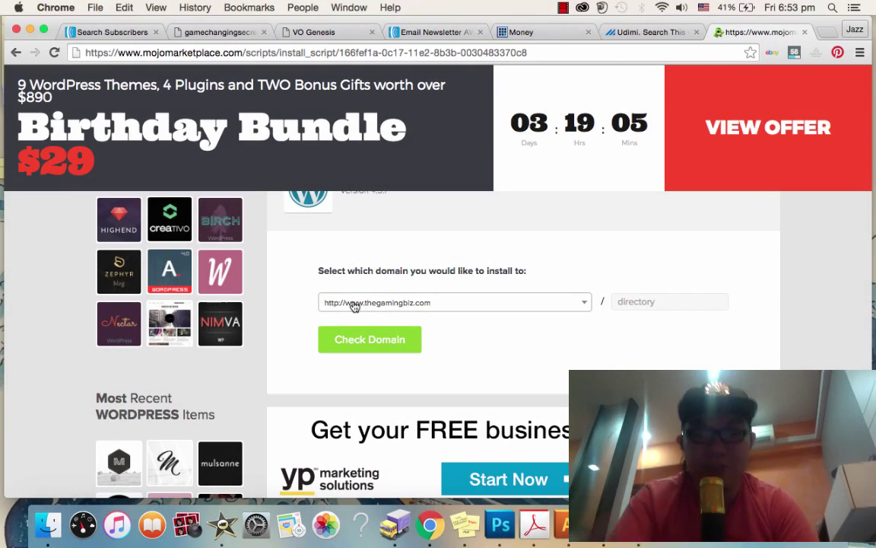
Recheck the domain list without changing it, then select the browser's current web address.
scroll(354, 305, down, 1)
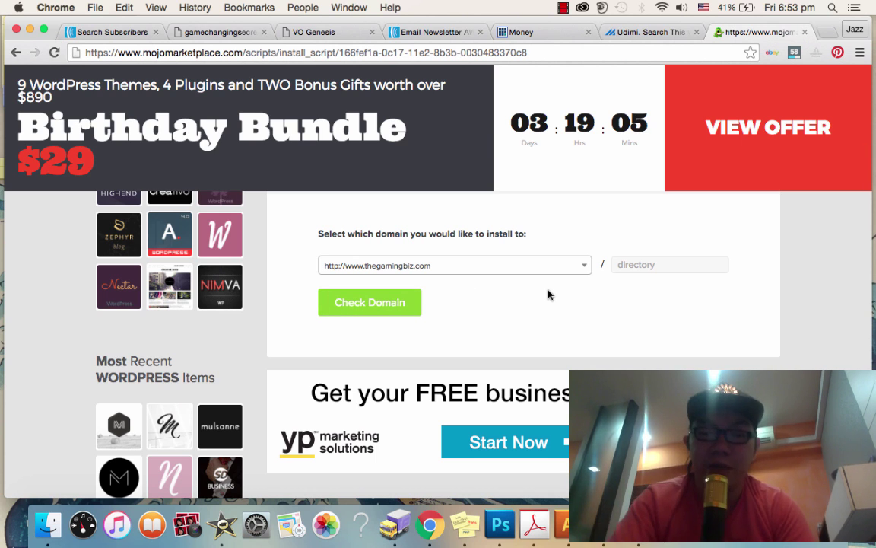
scroll(549, 295, down, 5)
scroll(549, 294, up, 10)
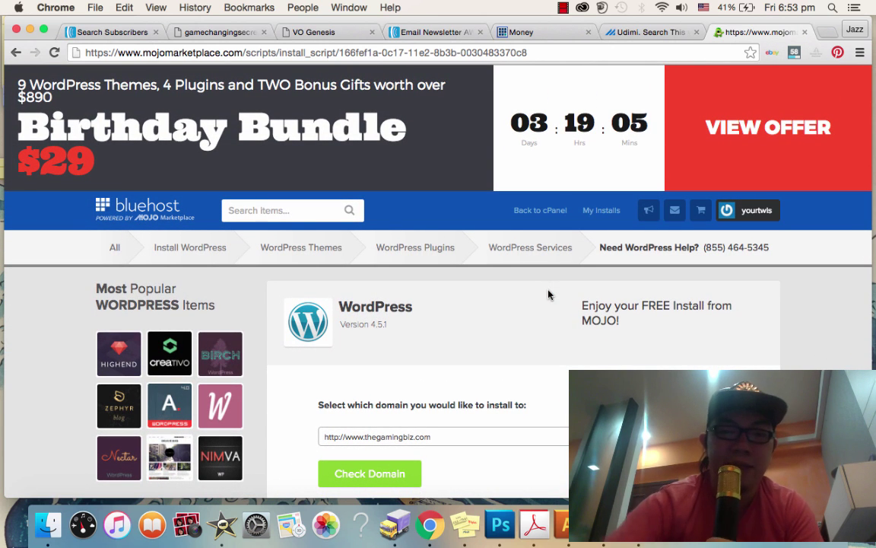
click(431, 438)
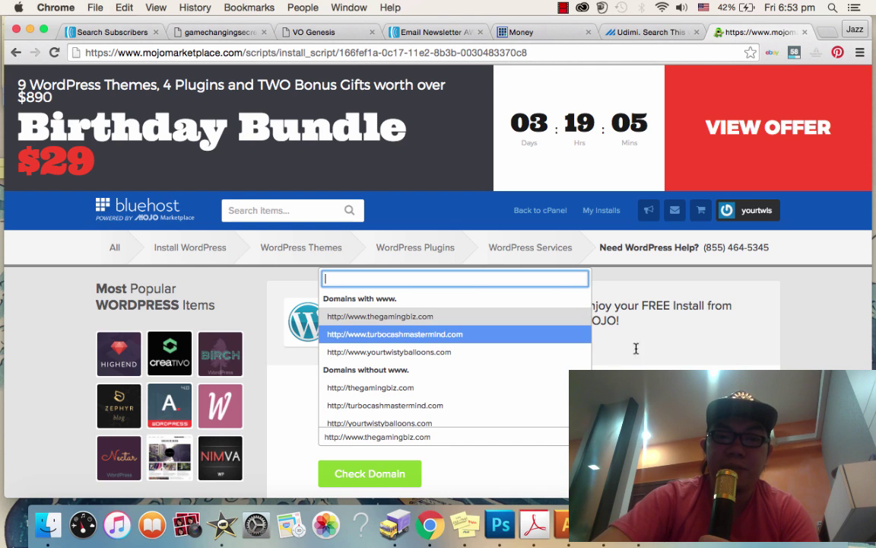
click(660, 368)
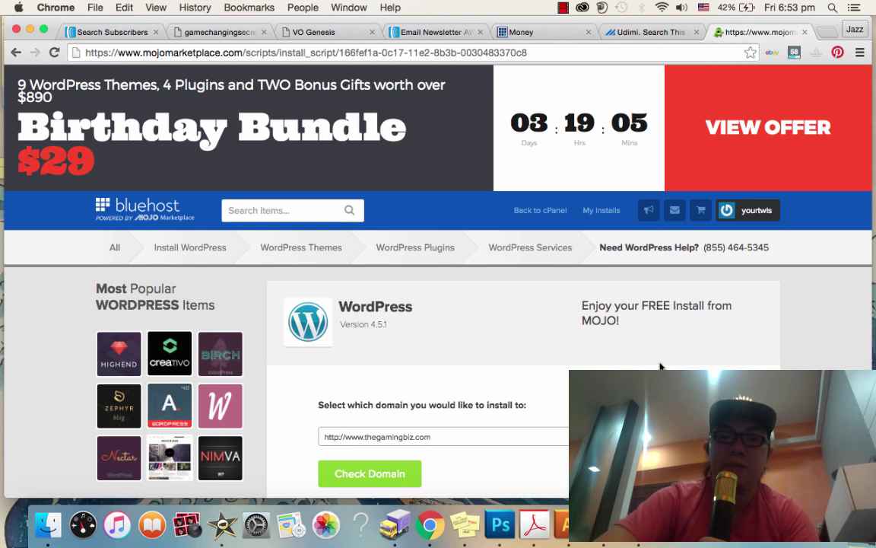
click(641, 46)
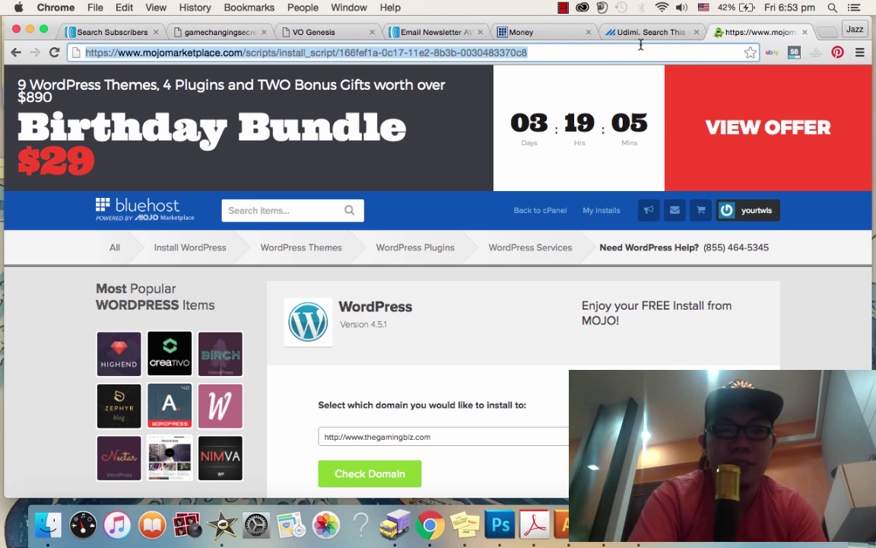
text(www.)
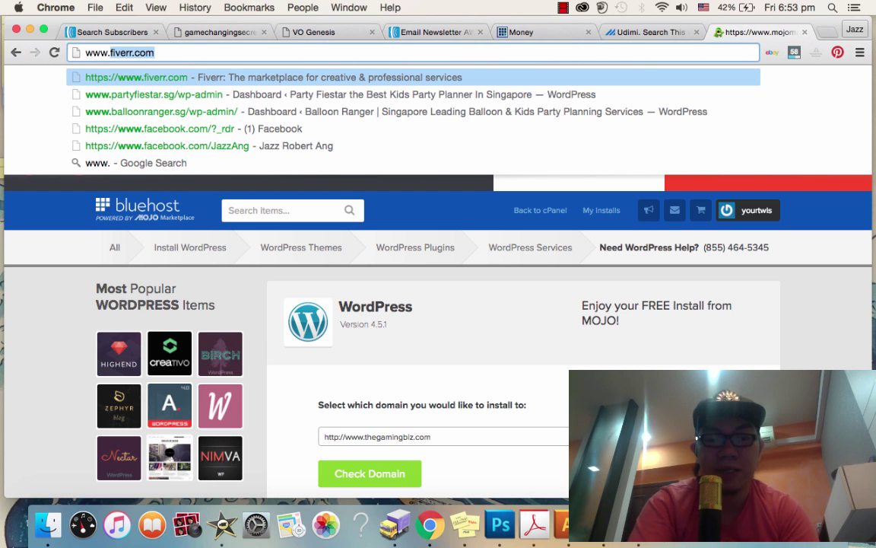
text(the)
key(Right)
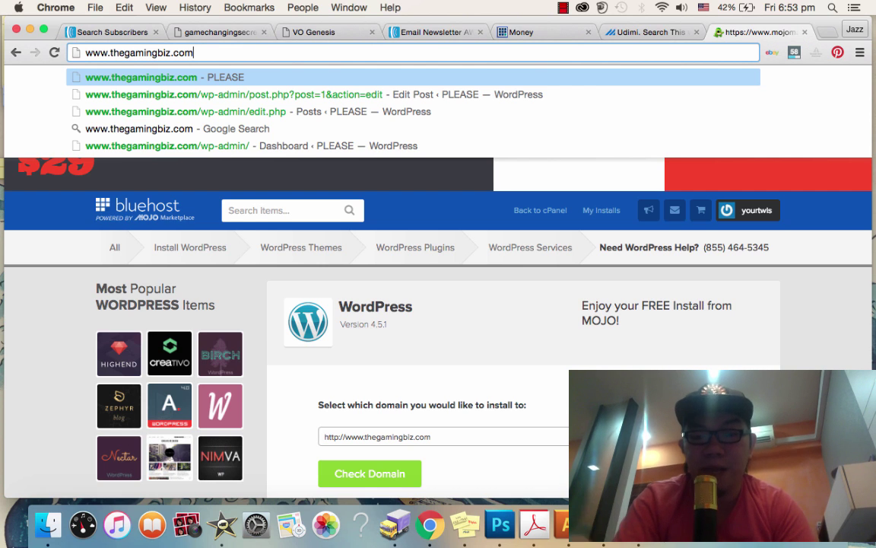
text(/w)
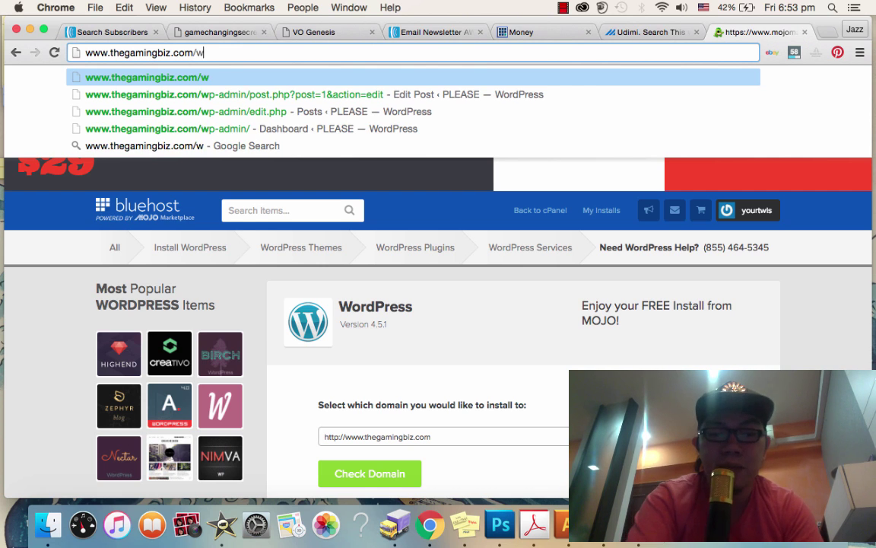
text(p-a)
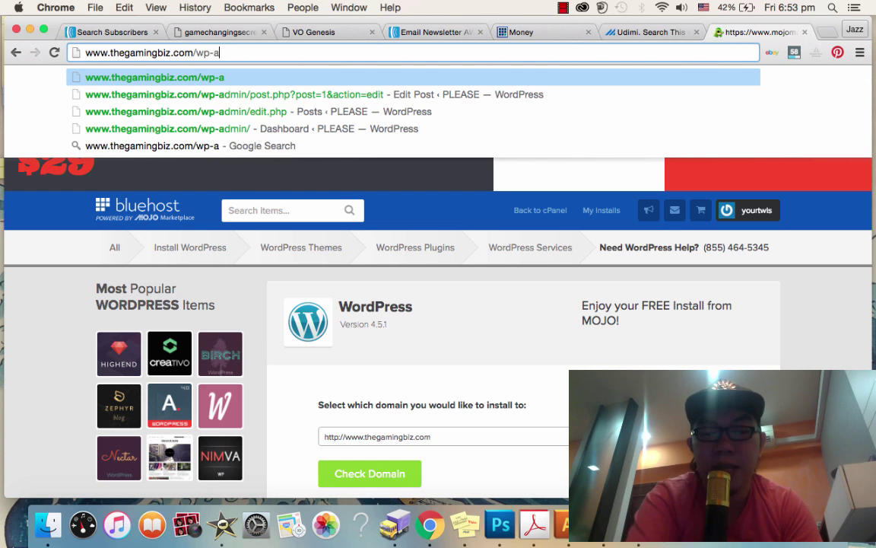
text(dmin)
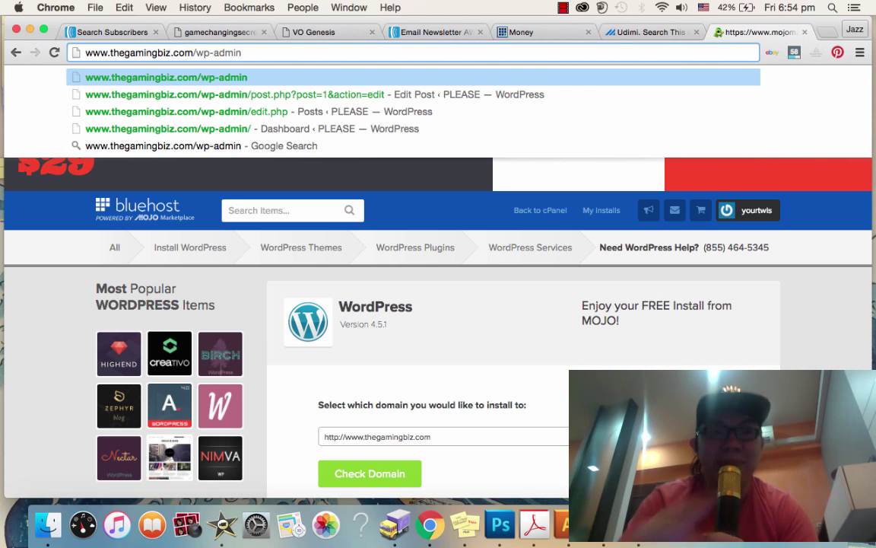
key(Return)
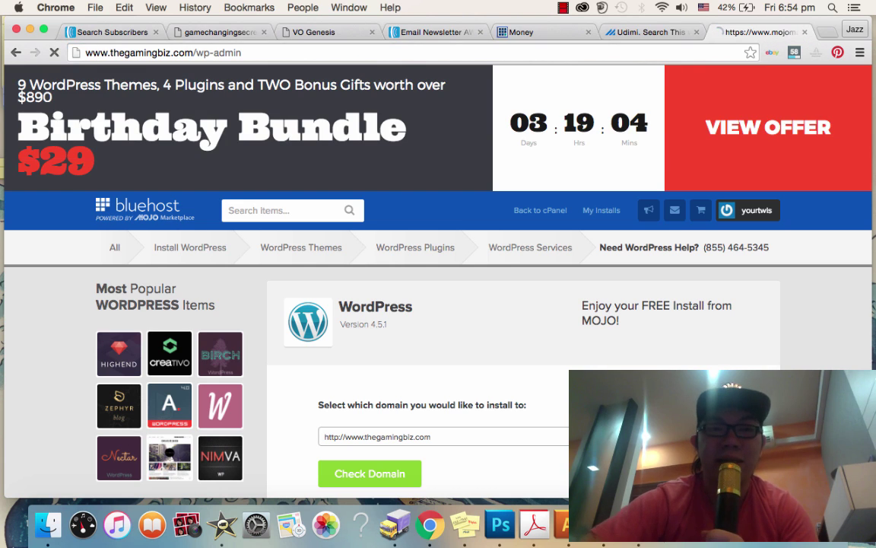
Try the wp-admin Username and Password fields without signing in, then go back to the installer.
click(248, 52)
click(245, 54)
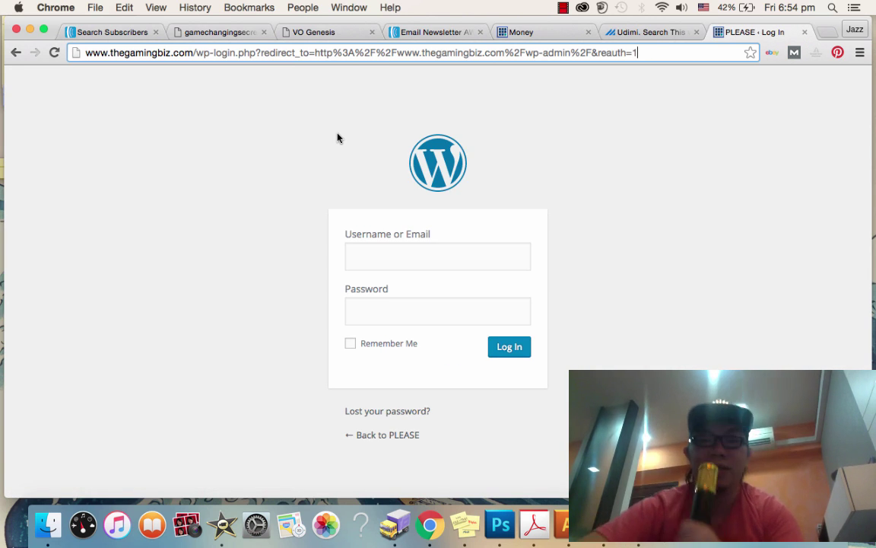
click(406, 260)
click(412, 313)
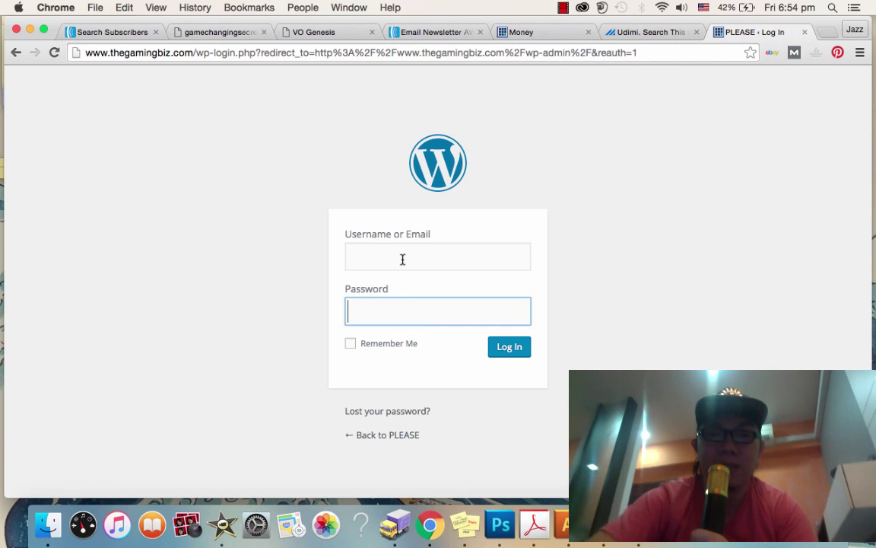
click(403, 259)
click(418, 302)
click(398, 254)
click(399, 255)
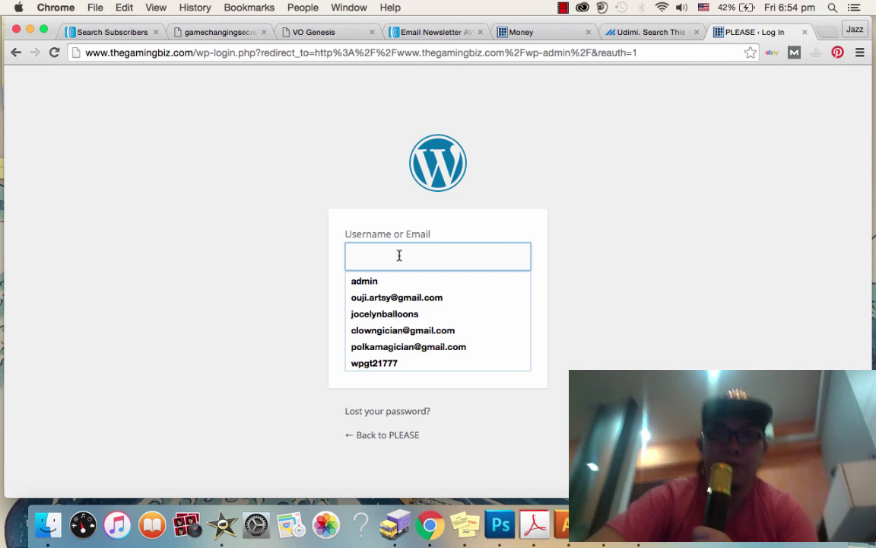
click(577, 260)
click(415, 310)
click(278, 274)
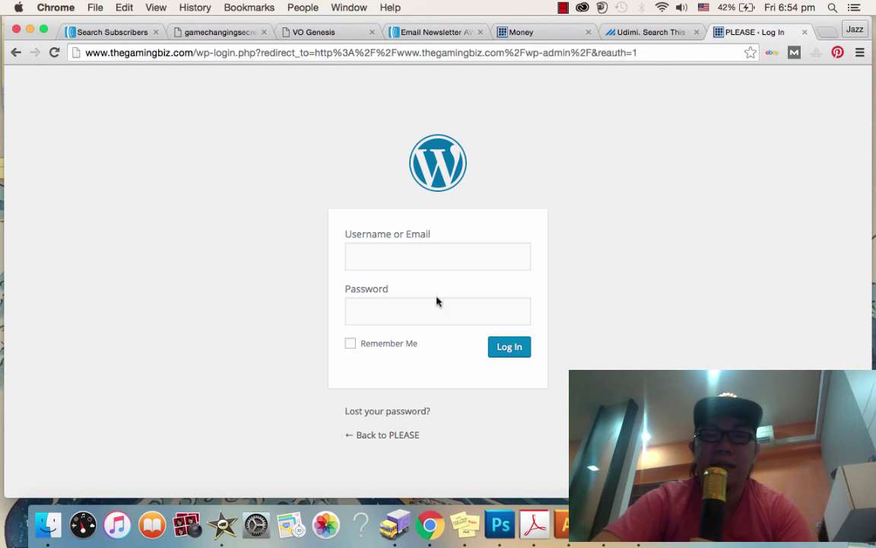
key(BackSpace)
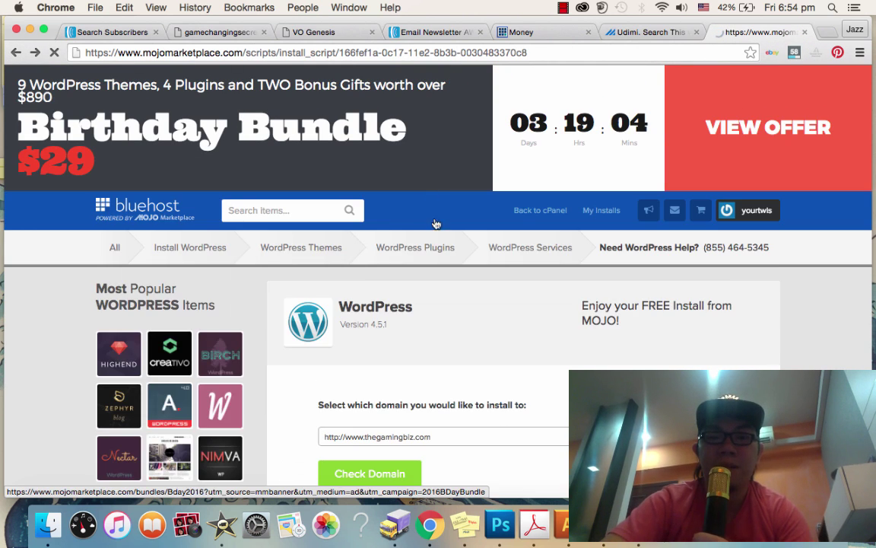
mouse_move(445, 249)
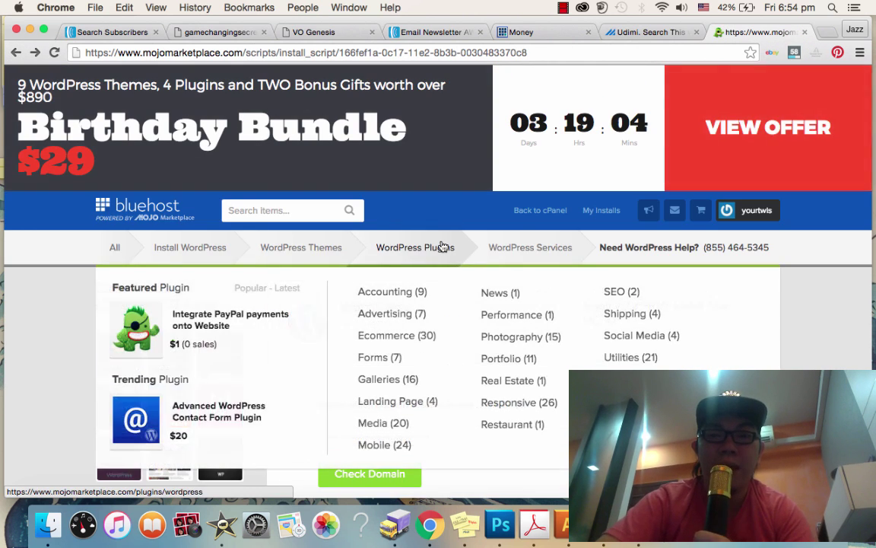
scroll(666, 299, down, 3)
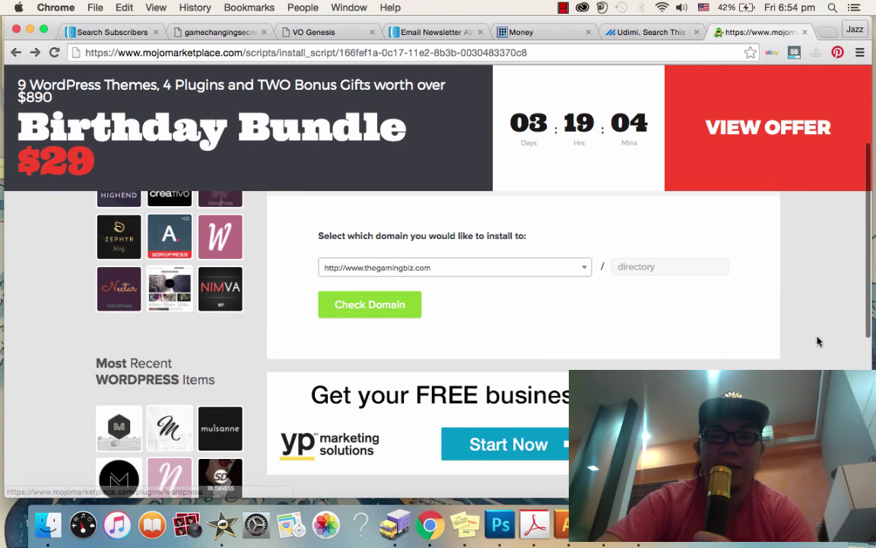
click(391, 304)
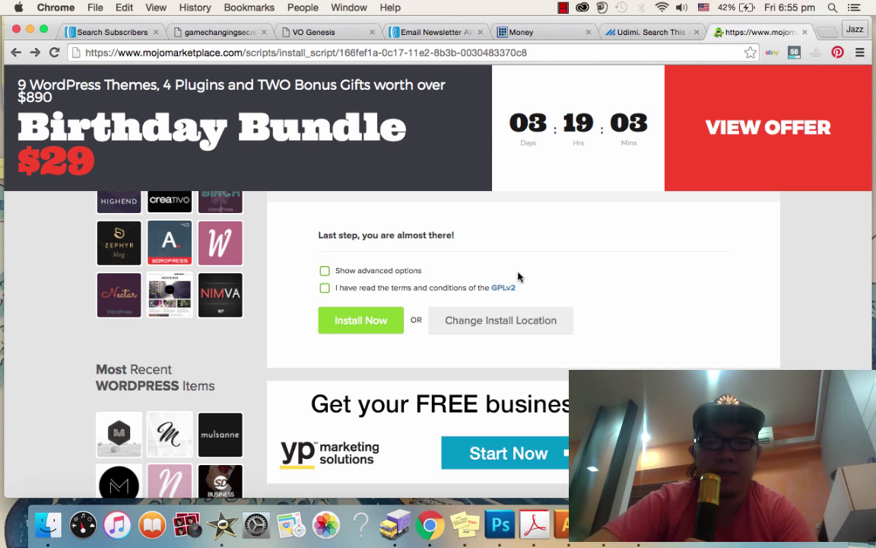
Turn on advanced options and select the default site title and admin username values.
click(325, 270)
scroll(295, 276, down, 2)
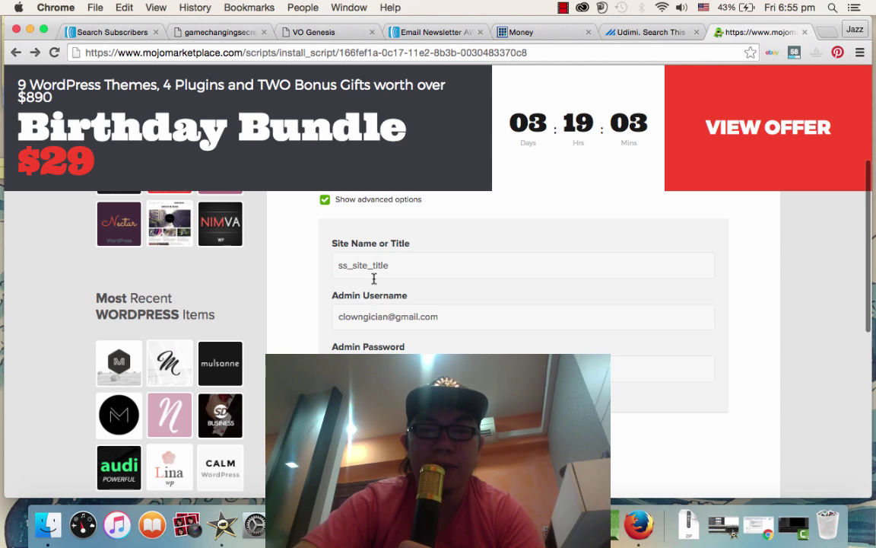
drag(340, 266, 397, 264)
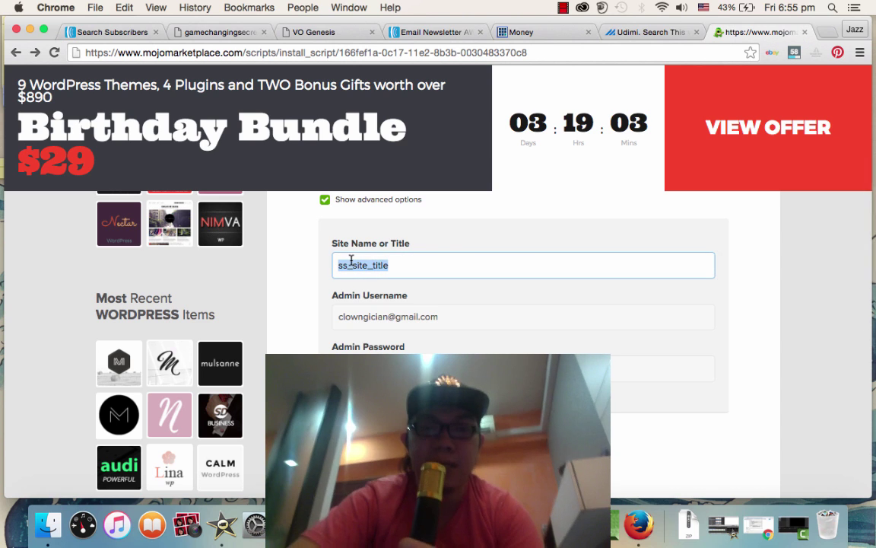
triple_click(403, 314)
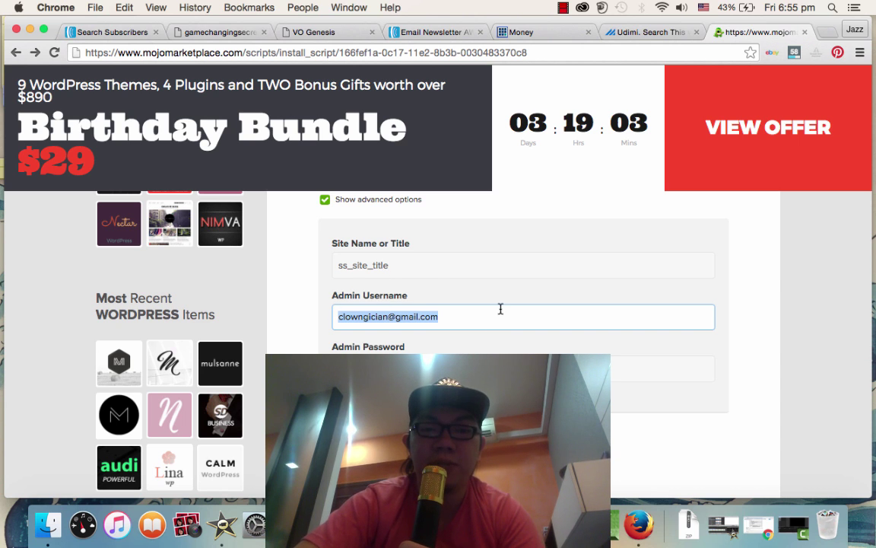
scroll(501, 310, up, 5)
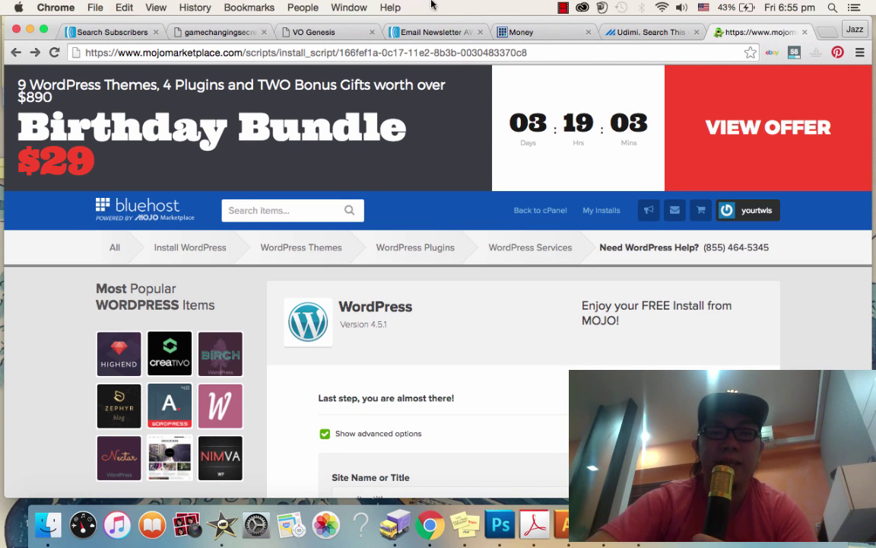
Load gamechangingsecret.com/wp-admin from the address bar suggestions to reach the WordPress dashboard.
click(334, 56)
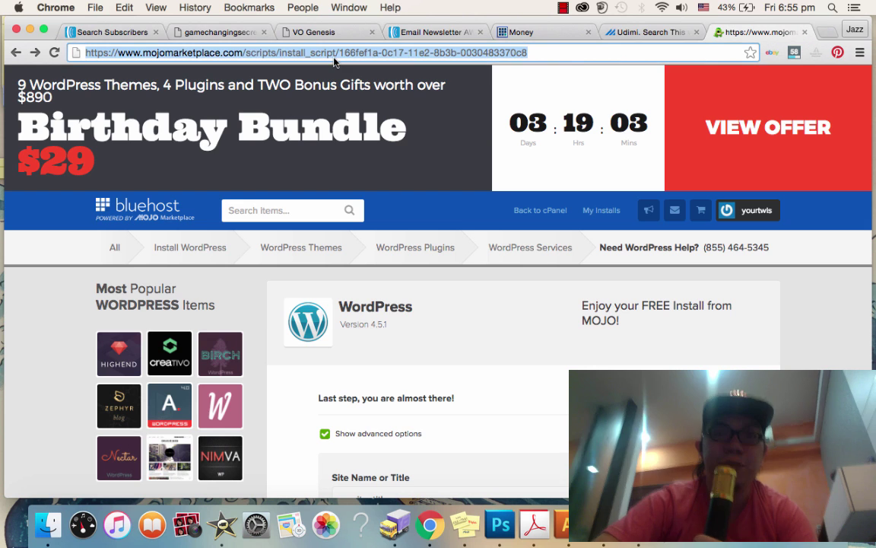
text(ga)
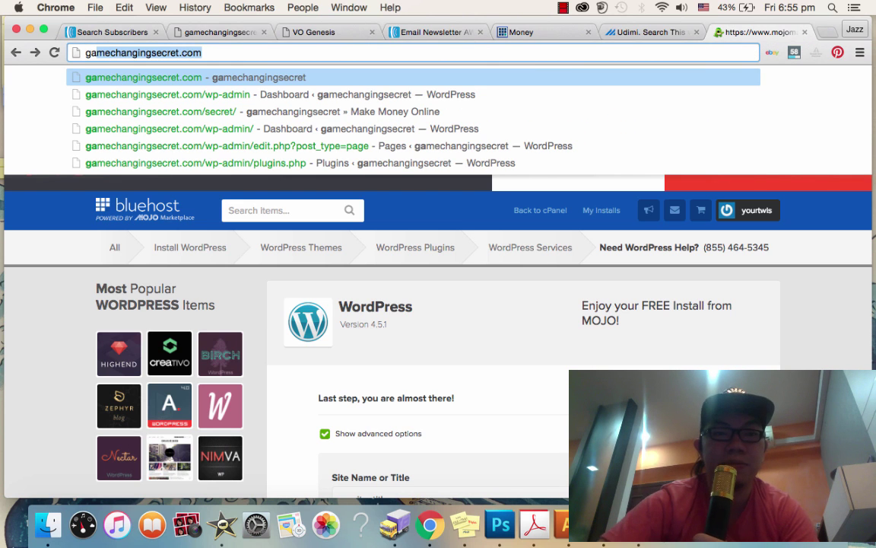
key(Down)
key(Return)
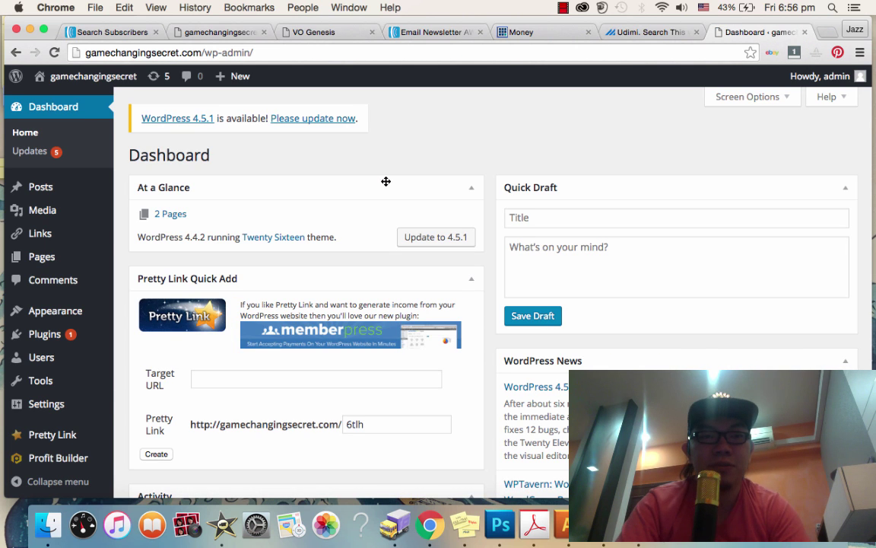
scroll(55, 213, down, 5)
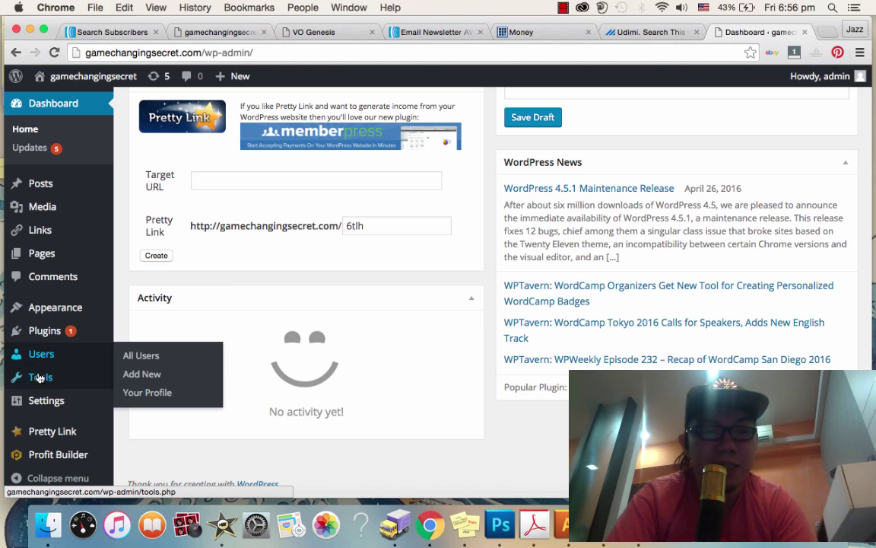
mouse_move(55, 307)
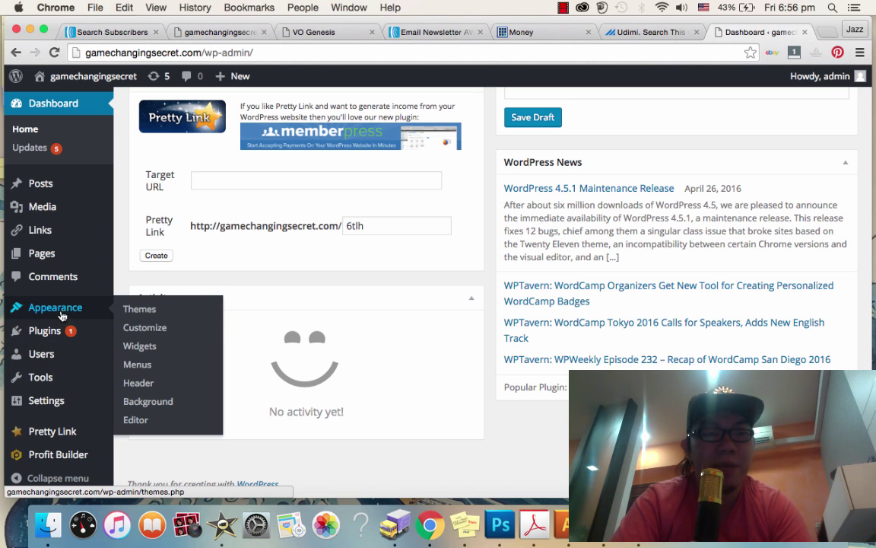
Open Appearance > Themes to list Twenty Sixteen, Twenty Fifteen and Twenty Fourteen.
click(149, 310)
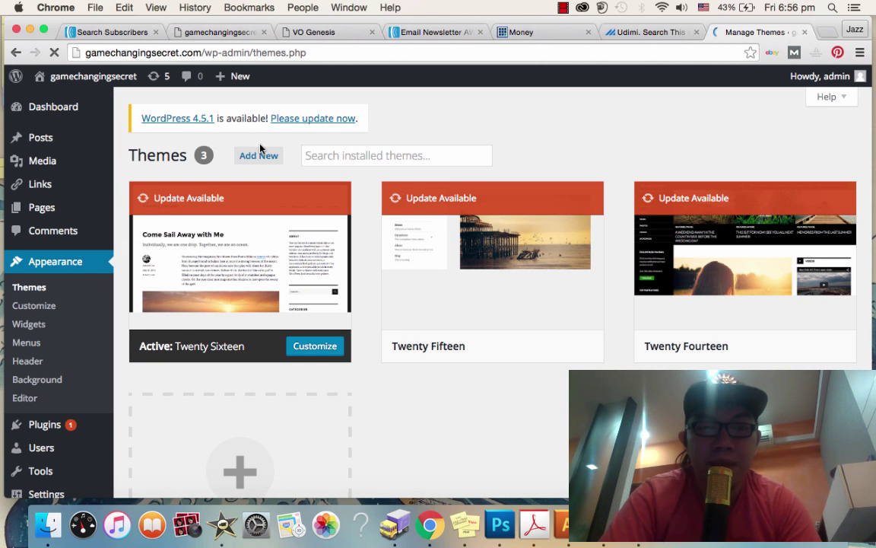
scroll(372, 204, down, 3)
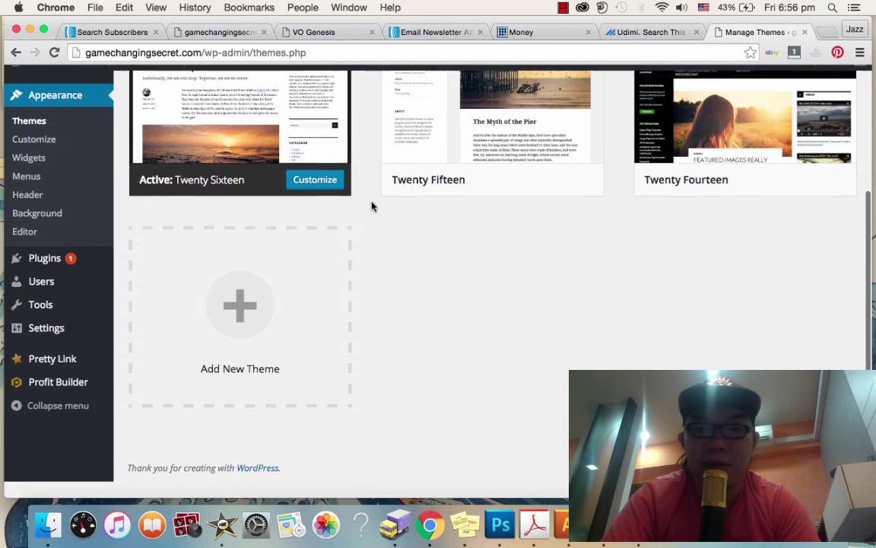
scroll(372, 206, up, 4)
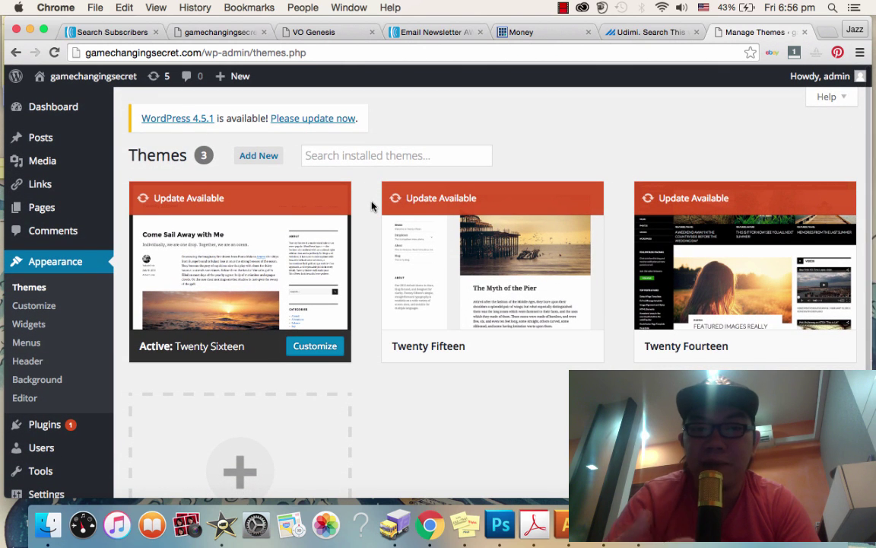